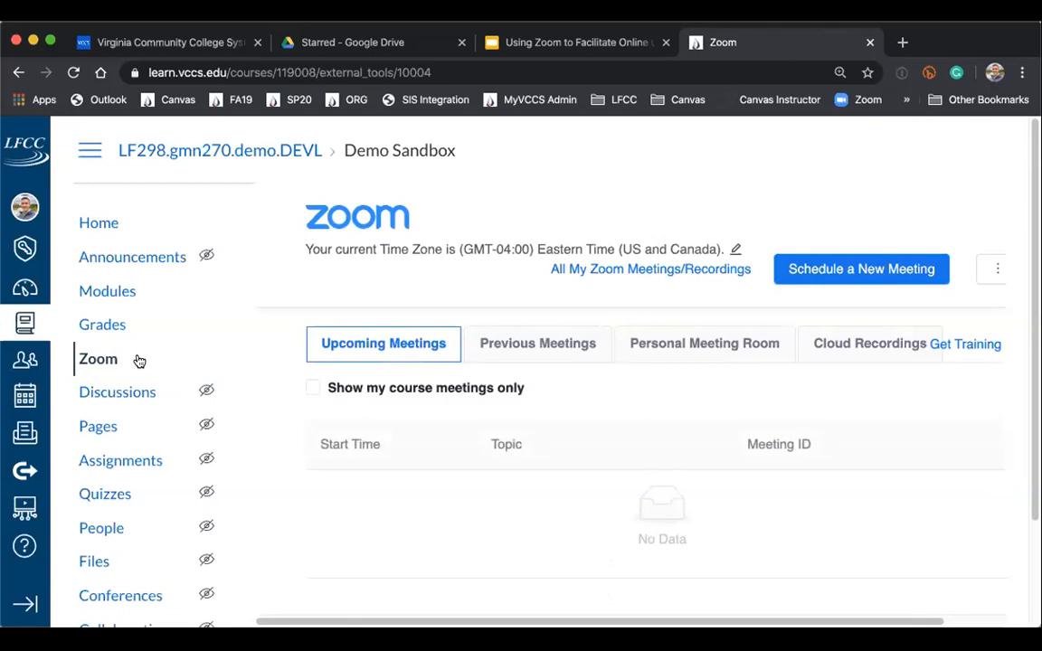
Start scheduling a new Zoom meeting in the course and set its topic to "Class Meeting".
click(864, 274)
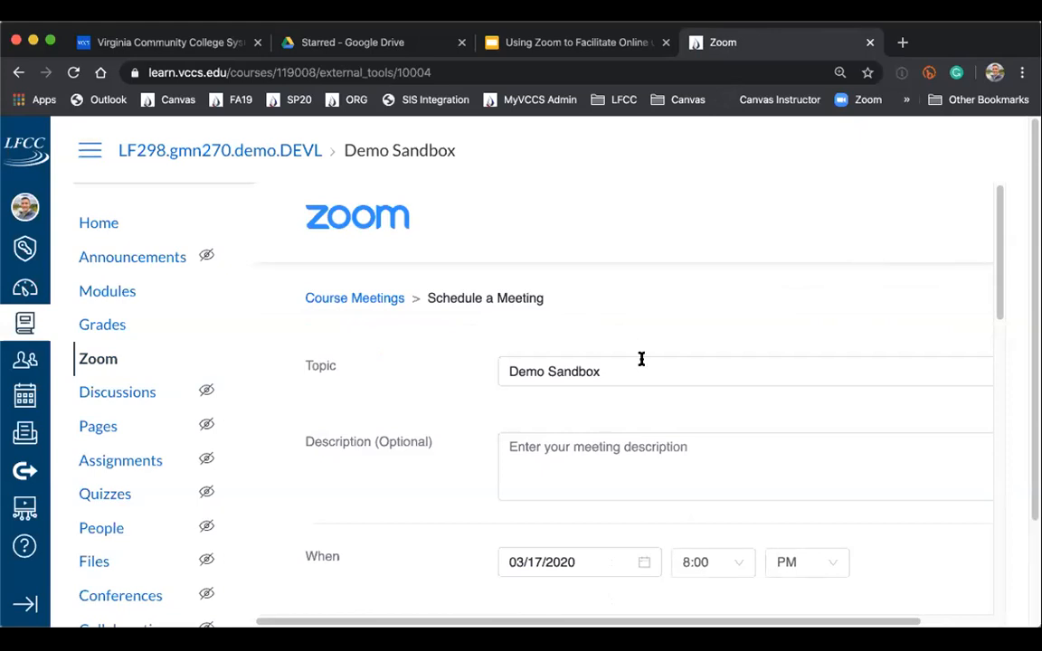
scroll(452, 417, down, 2)
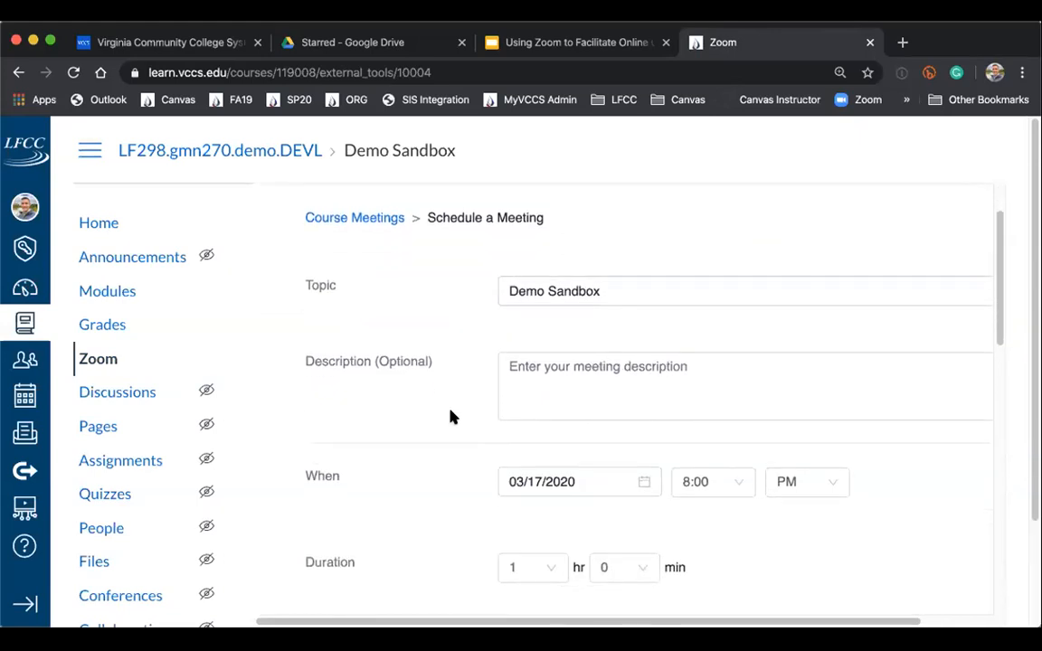
key(super+equal)
click(703, 312)
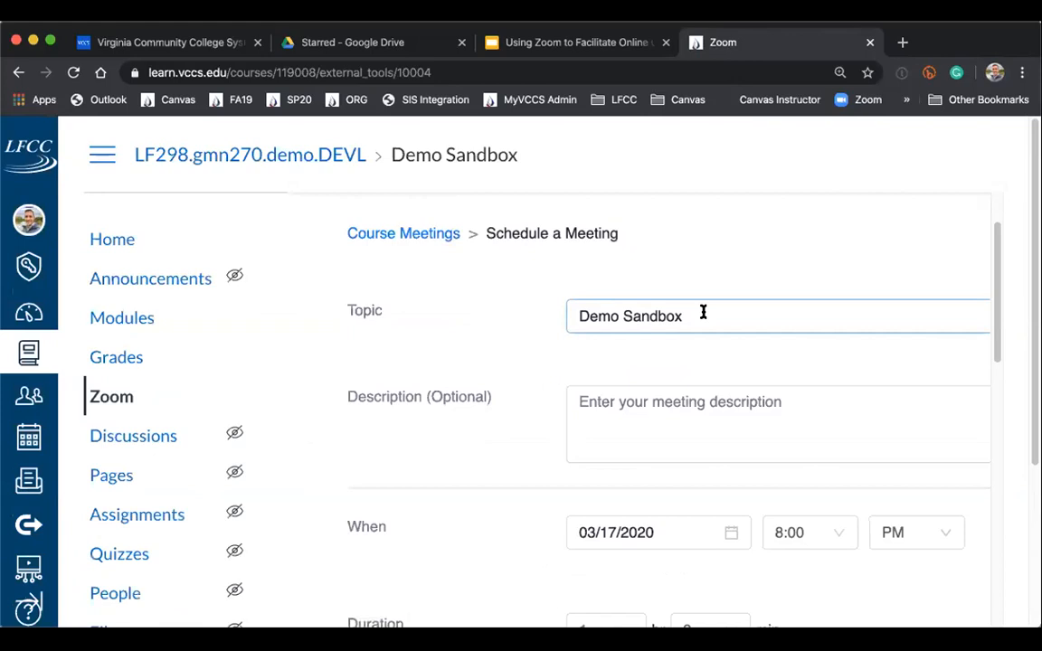
drag(703, 312, 571, 296)
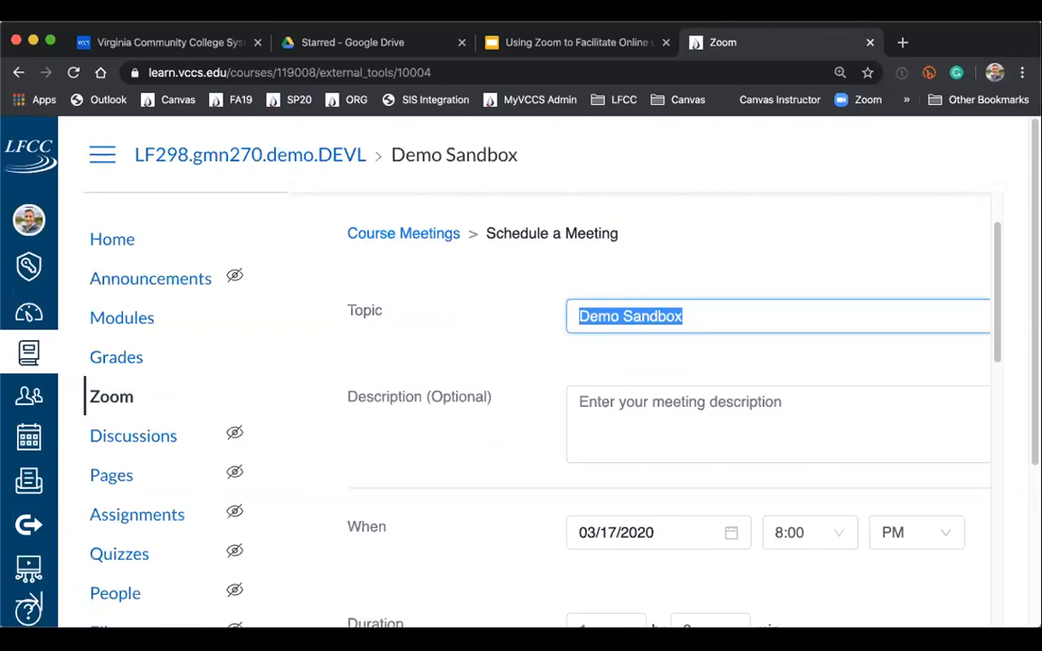
text(Class Meeting)
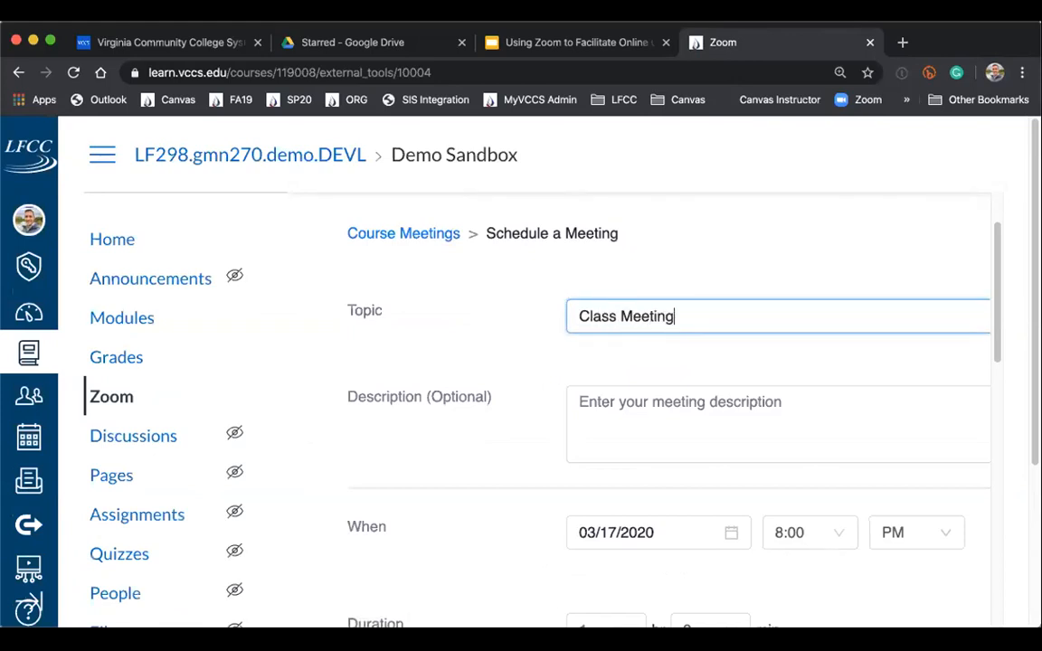
Set the meeting date to 03/18/2020.
scroll(512, 439, down, 1)
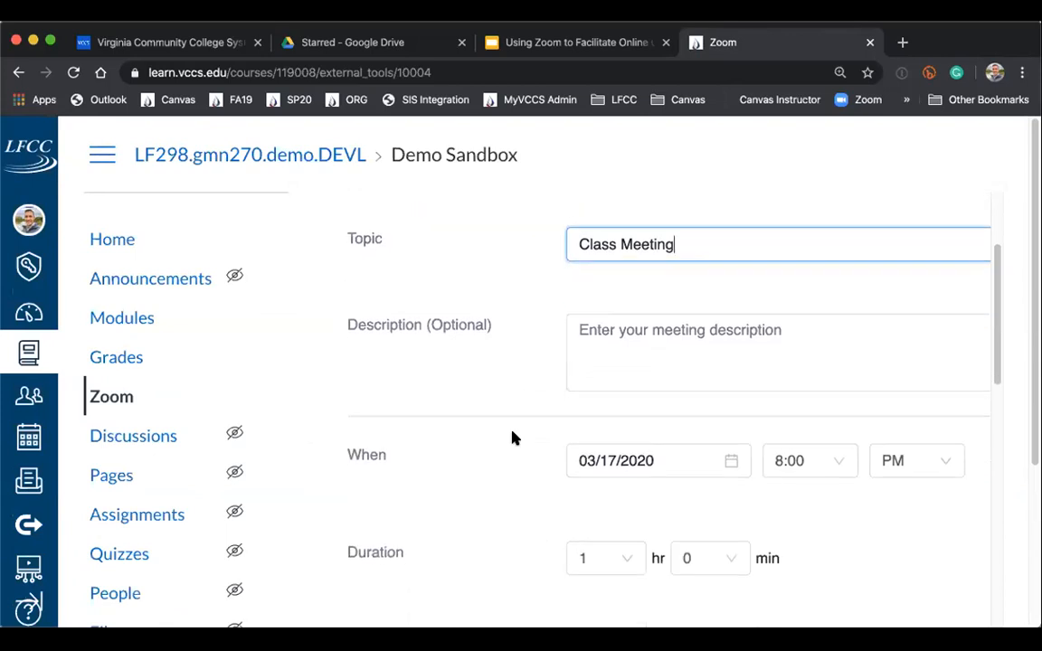
scroll(504, 381, down, 2)
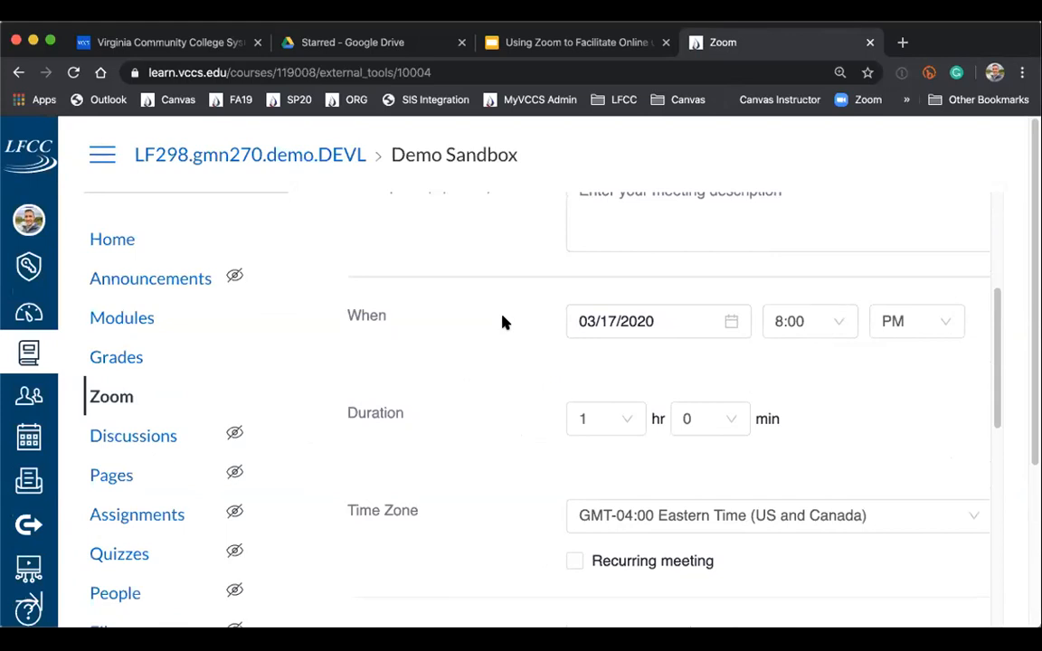
click(730, 320)
click(729, 320)
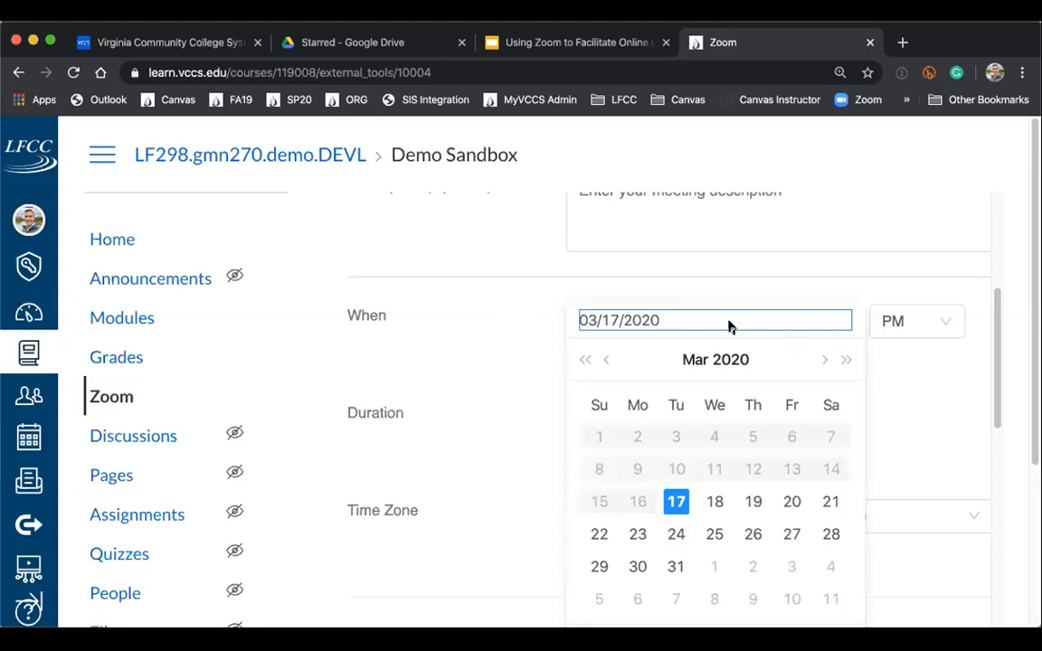
click(714, 502)
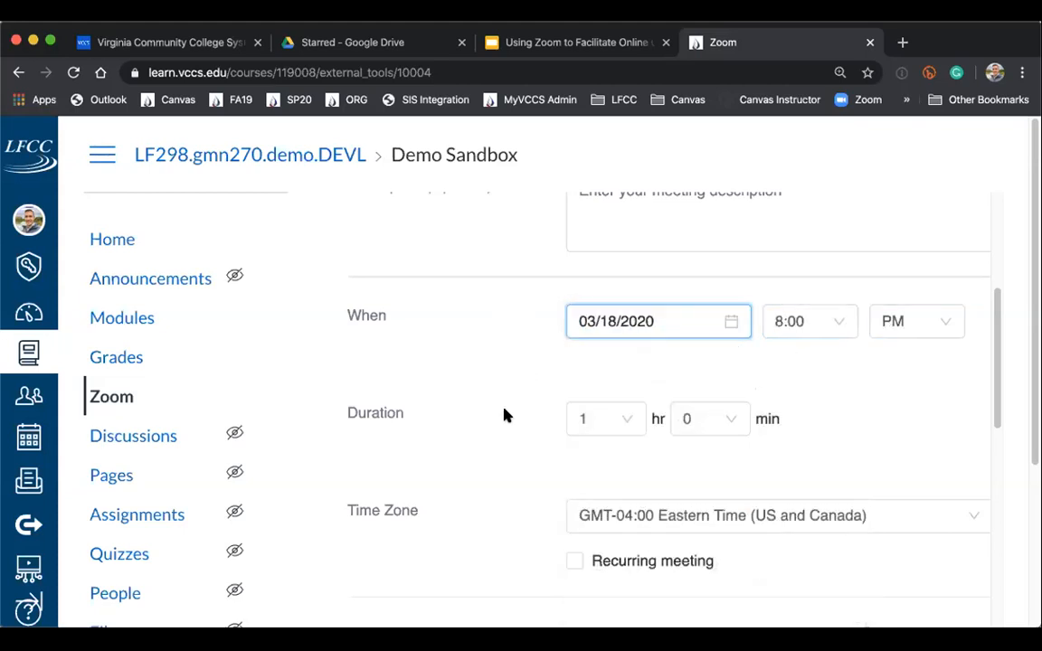
Make the class meeting recurring, with a weekly recurrence on Tuesday and Thursday.
scroll(502, 414, down, 2)
scroll(502, 416, down, 4)
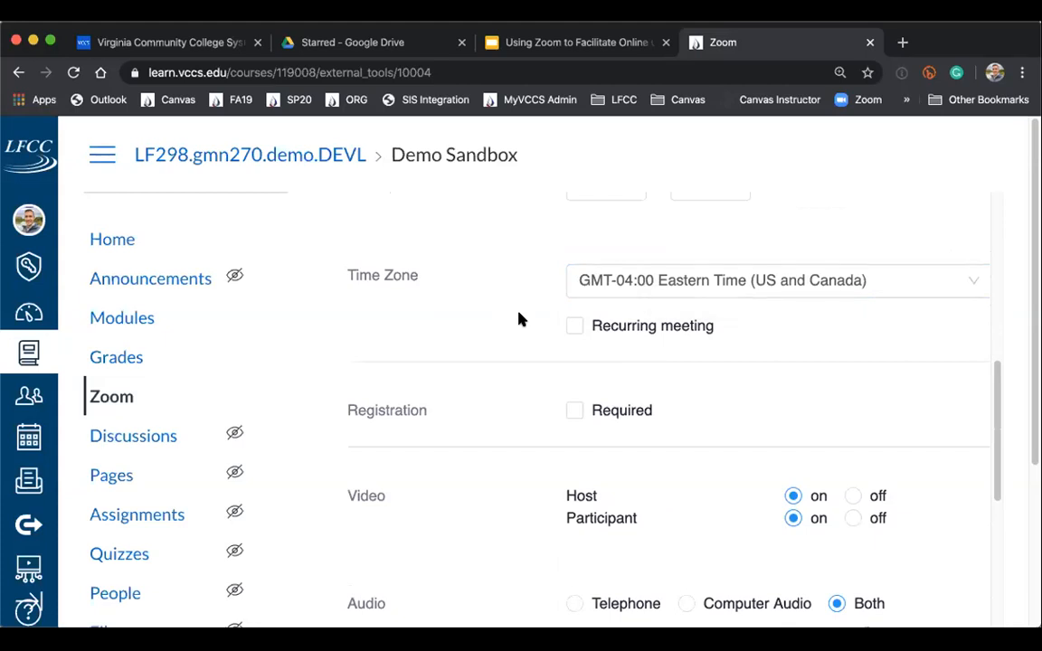
scroll(521, 319, up, 8)
scroll(522, 318, down, 7)
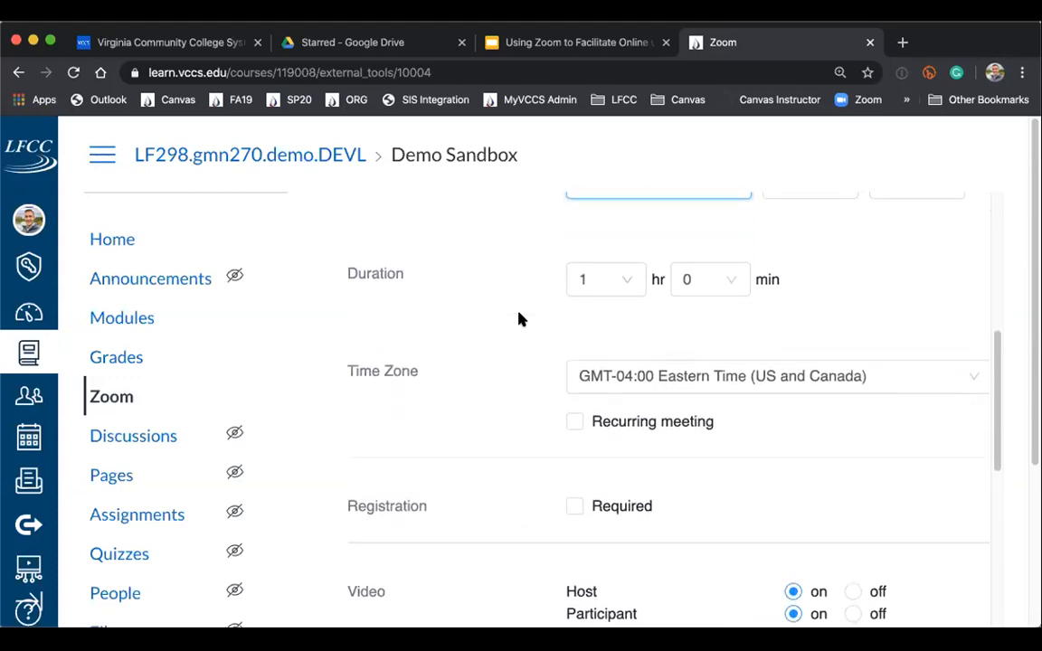
scroll(521, 318, down, 2)
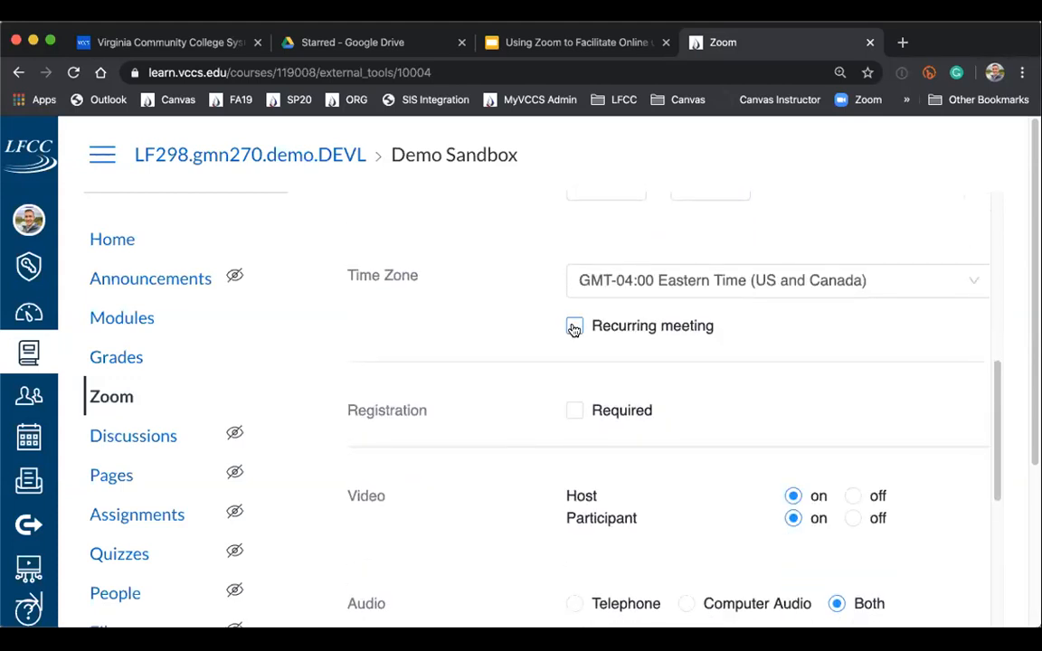
click(575, 328)
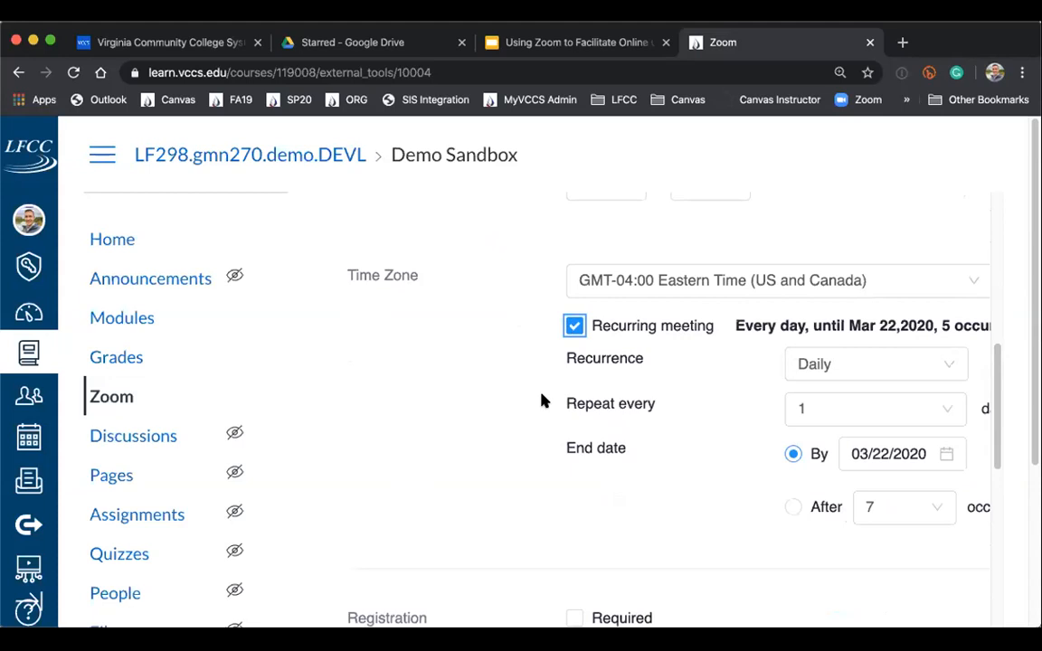
scroll(543, 401, right, 3)
scroll(543, 400, right, 1)
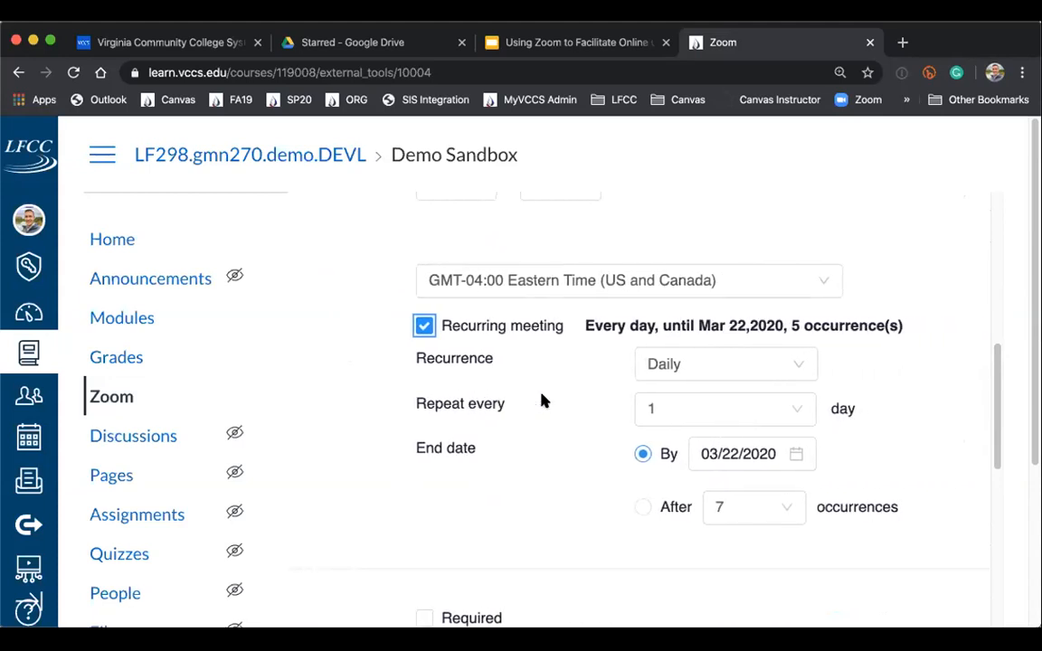
click(731, 364)
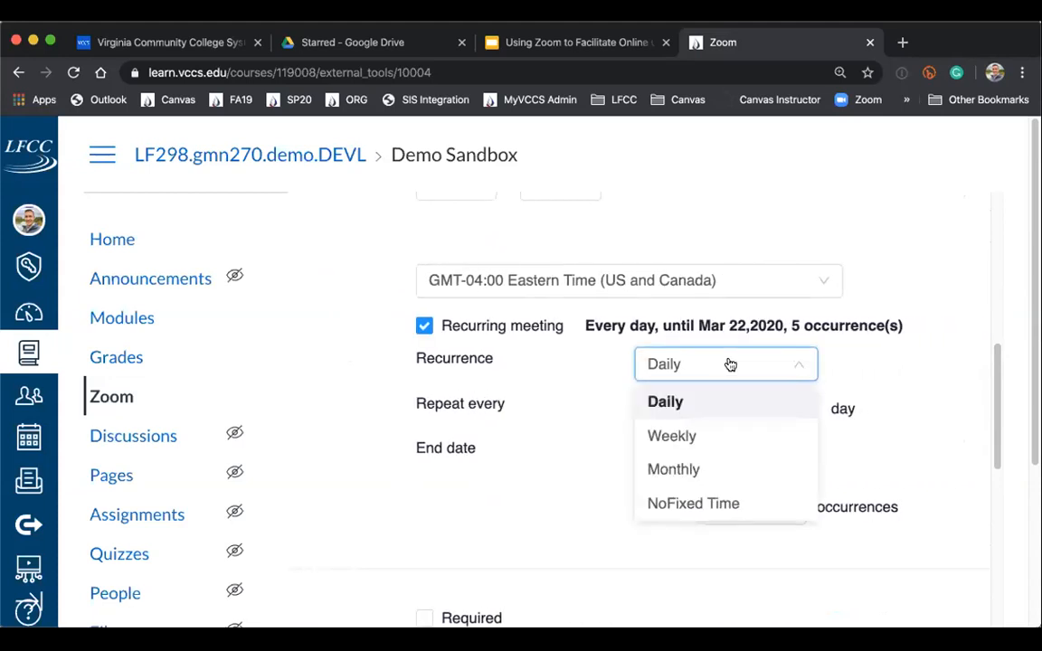
click(731, 441)
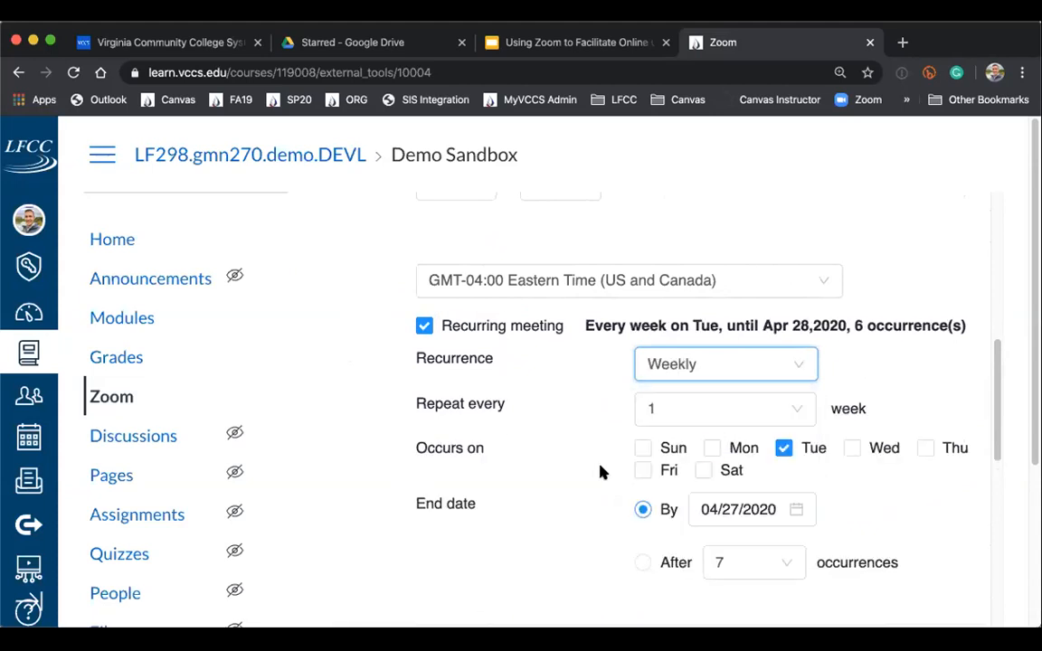
click(924, 451)
Set the end date of the weekly recurrence to 05/15/2020.
scroll(564, 532, down, 2)
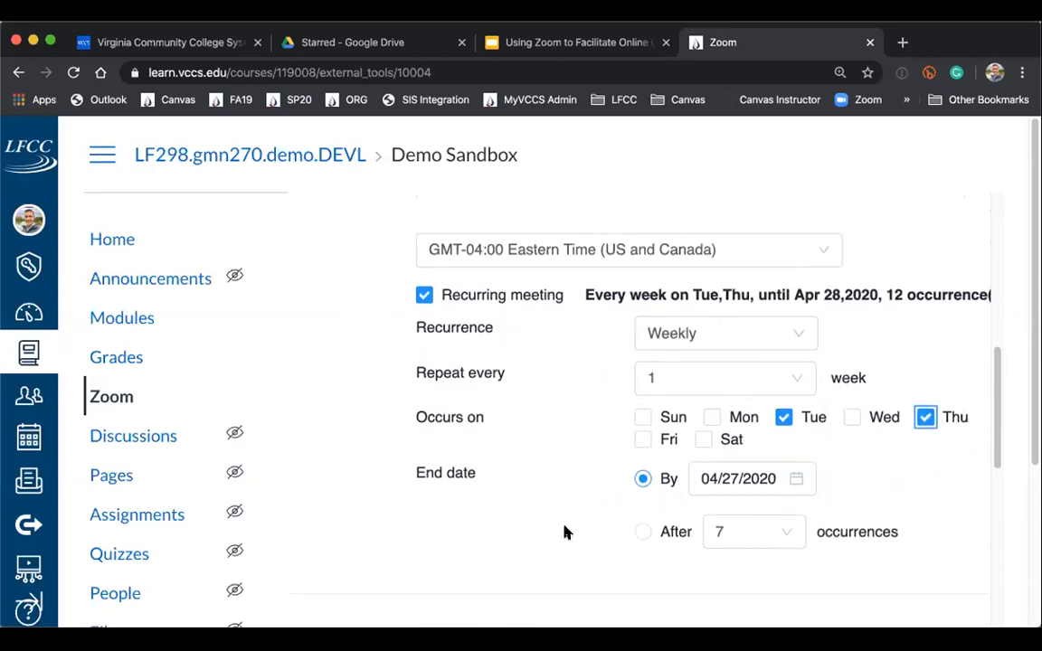
scroll(564, 532, right, 1)
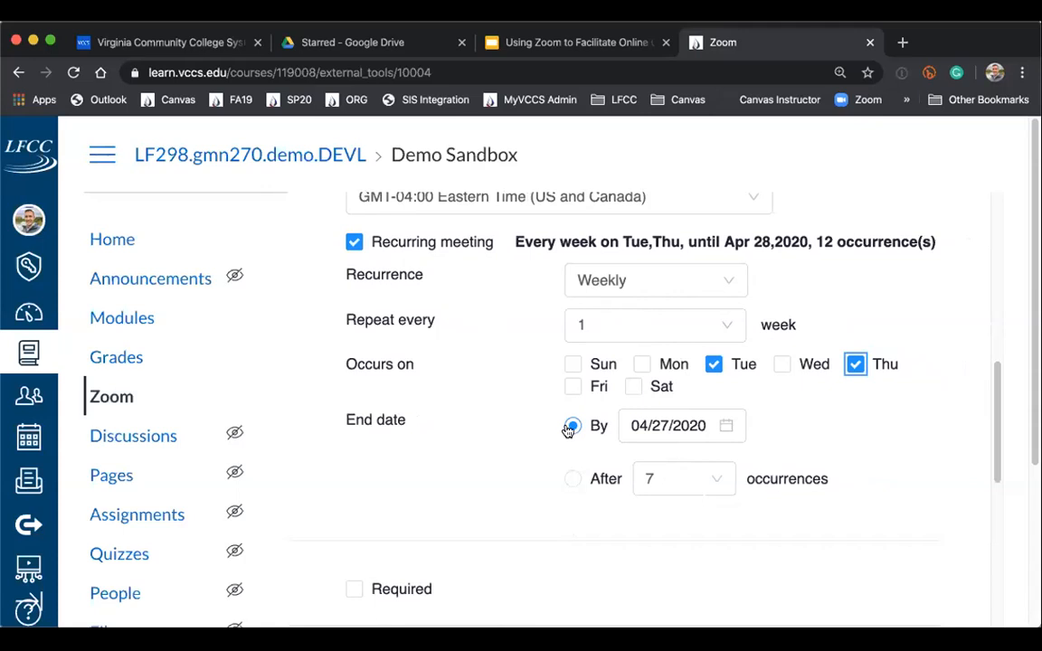
click(723, 427)
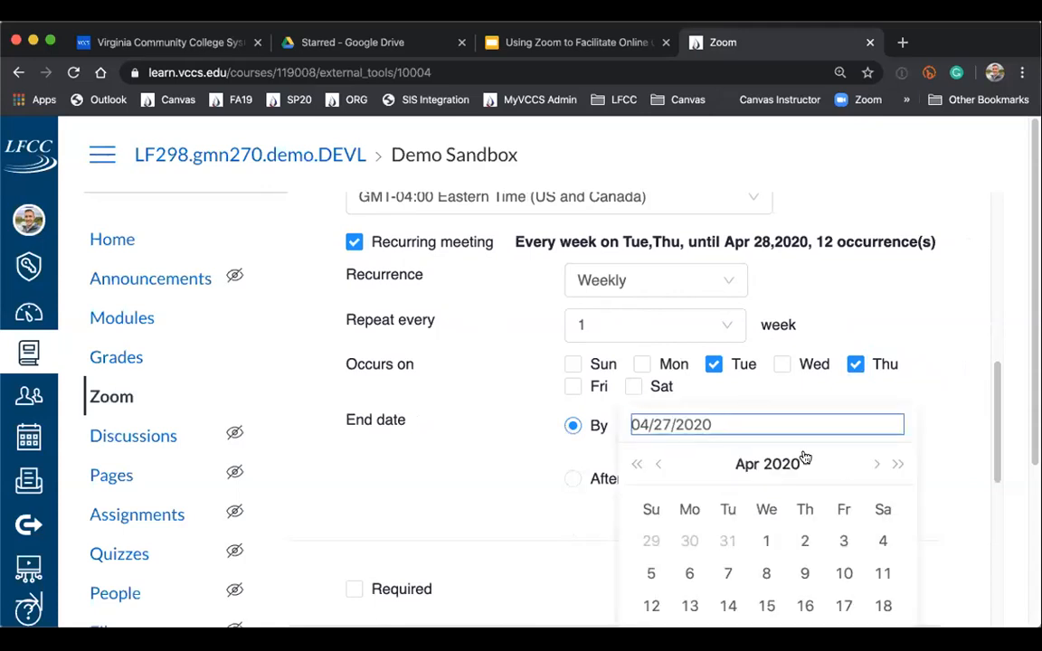
click(876, 464)
scroll(875, 466, down, 2)
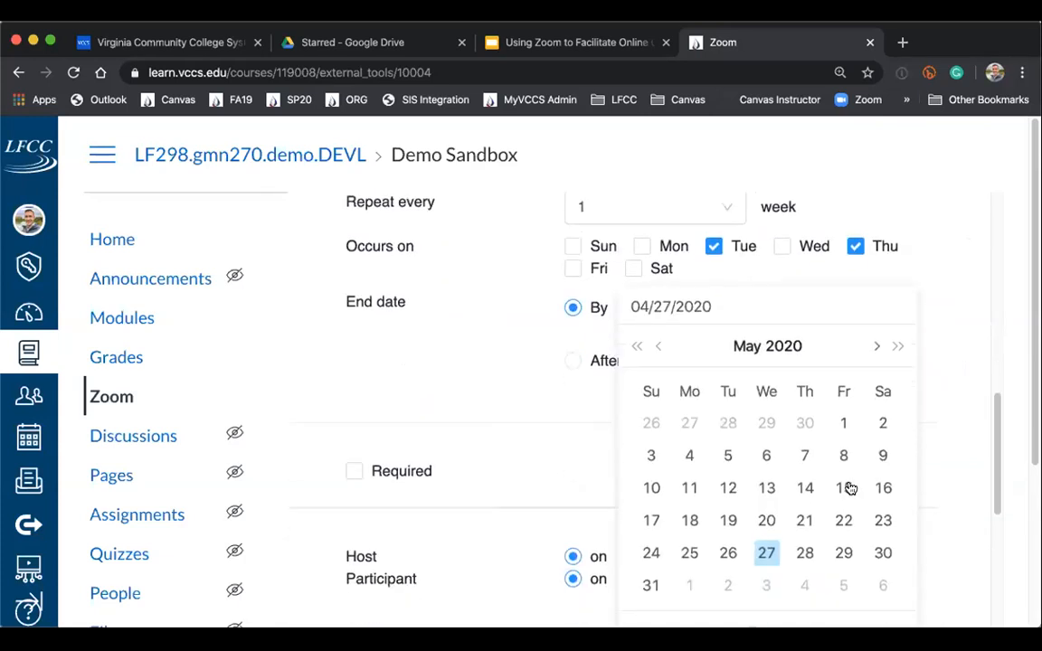
click(846, 489)
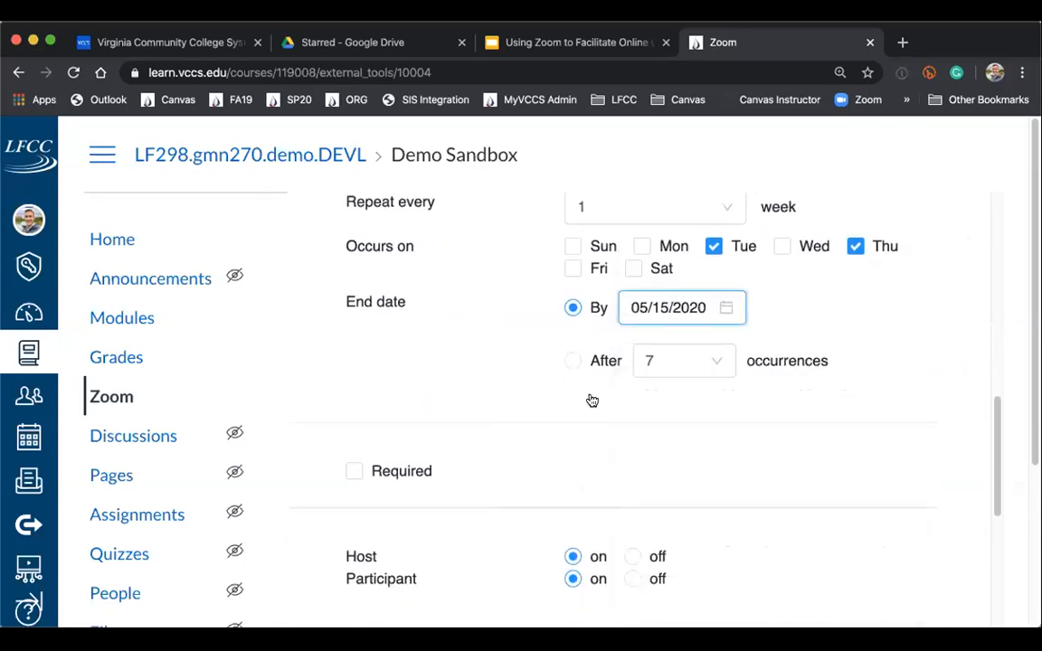
Turn off the recurring meeting option.
scroll(592, 400, up, 4)
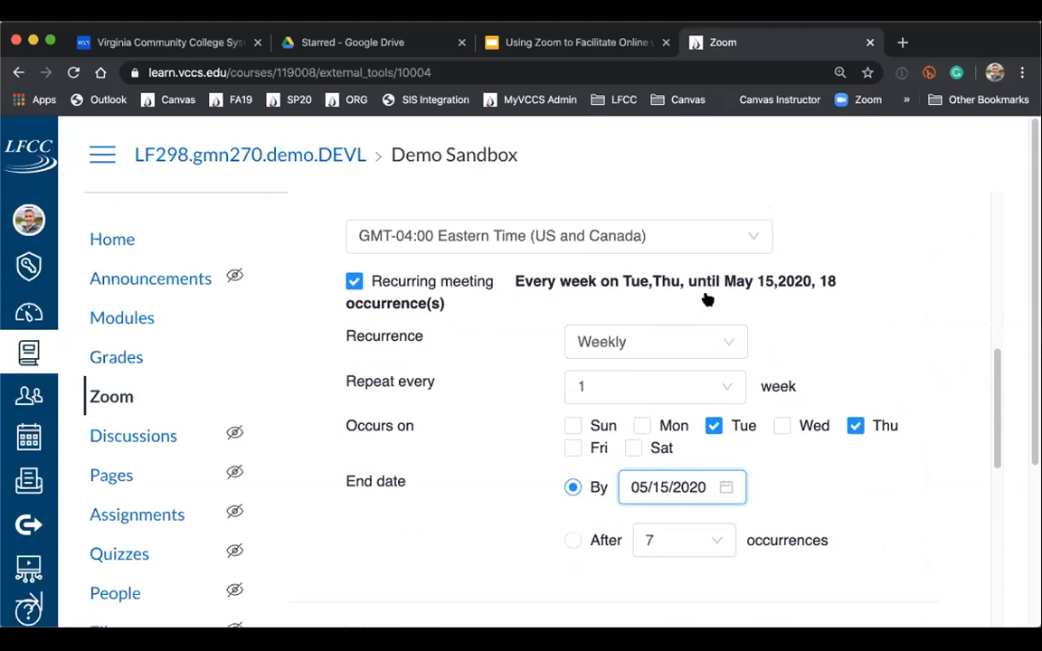
scroll(518, 366, up, 2)
scroll(517, 365, left, 4)
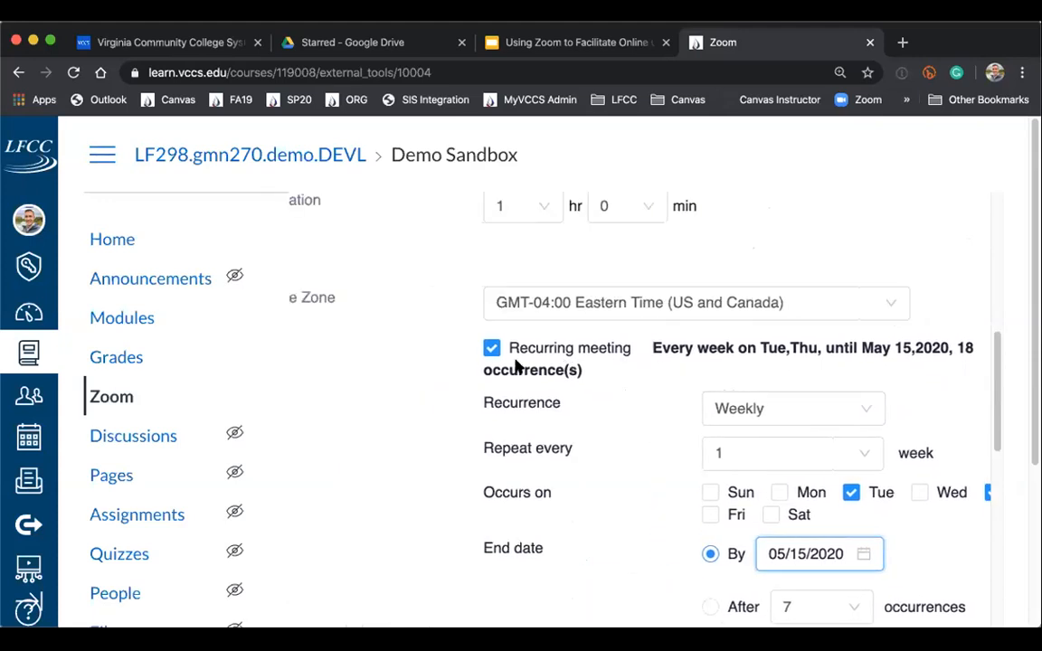
click(512, 349)
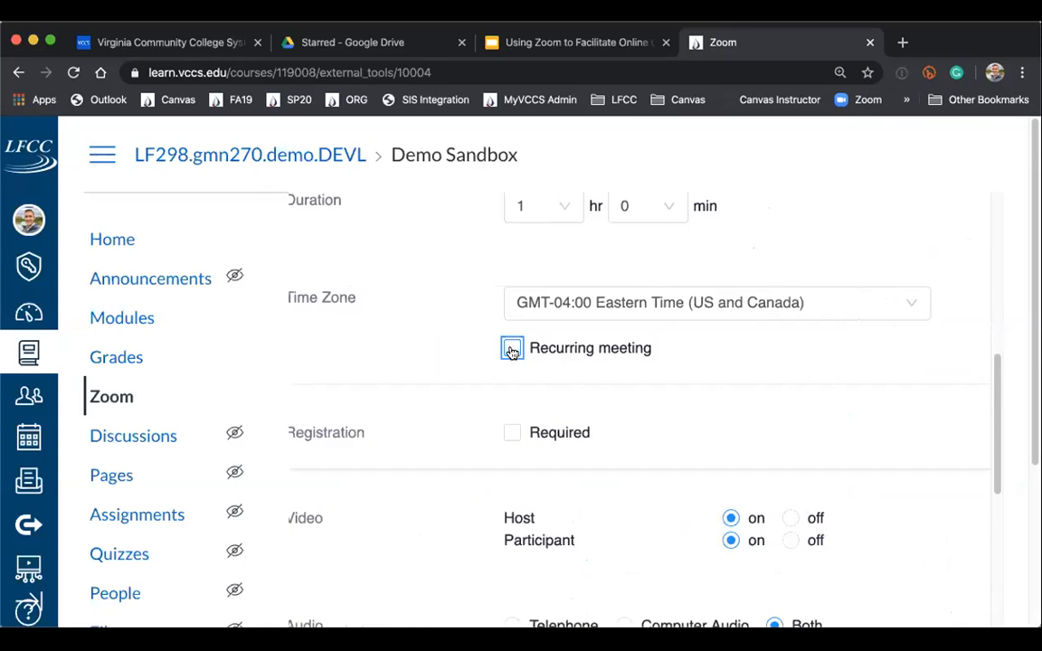
Disable muting participants upon entry and the waiting room in the meeting options.
scroll(447, 370, up, 2)
scroll(447, 370, up, 2)
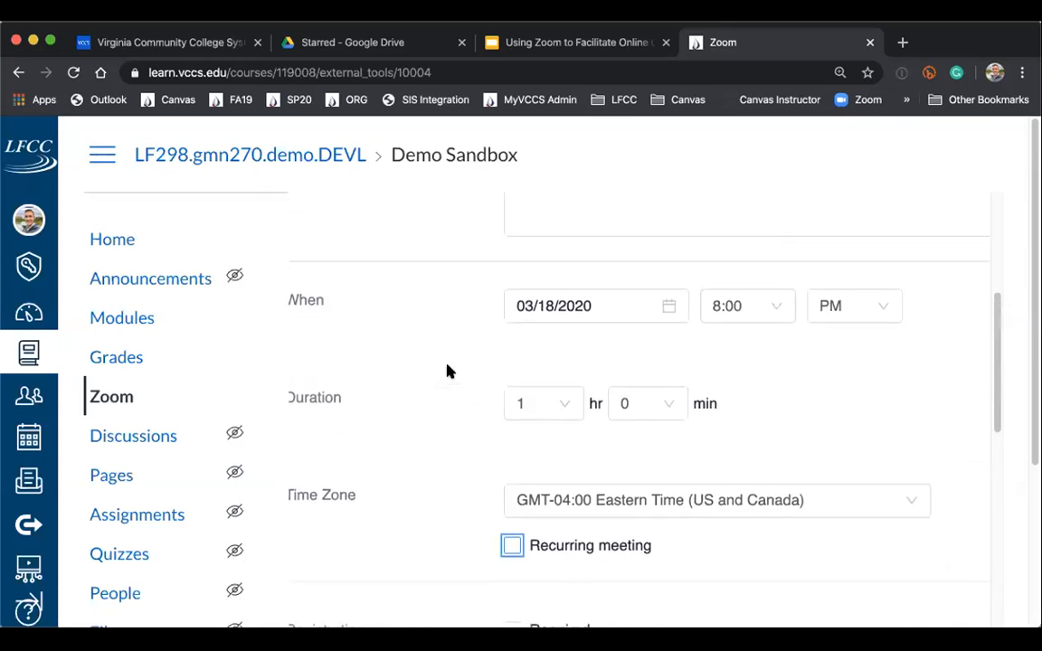
scroll(447, 370, down, 4)
scroll(447, 370, left, 2)
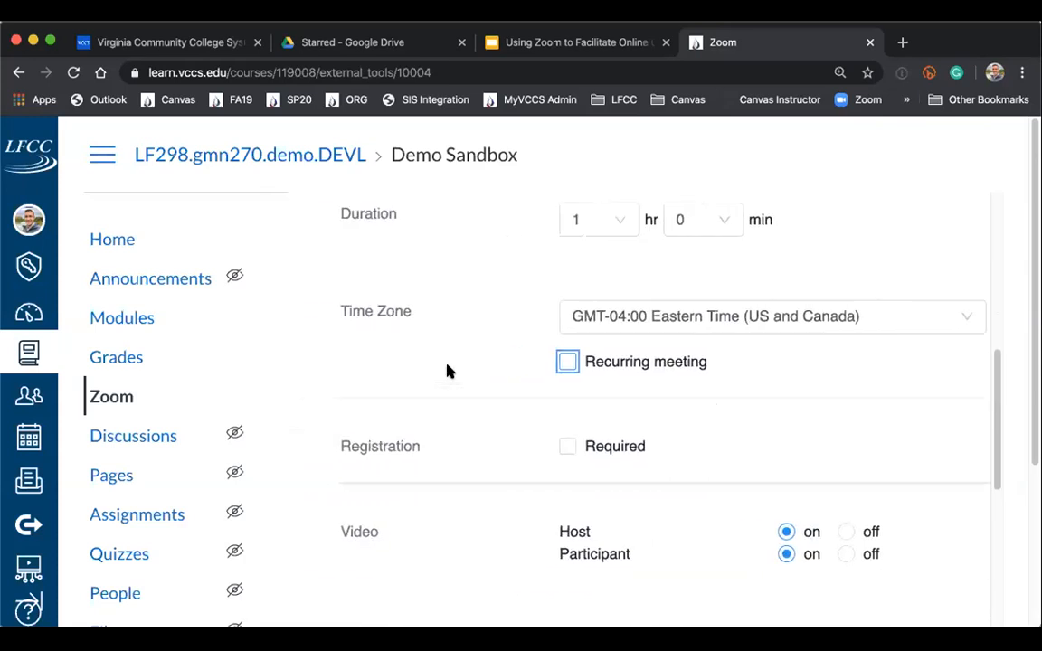
scroll(447, 370, down, 4)
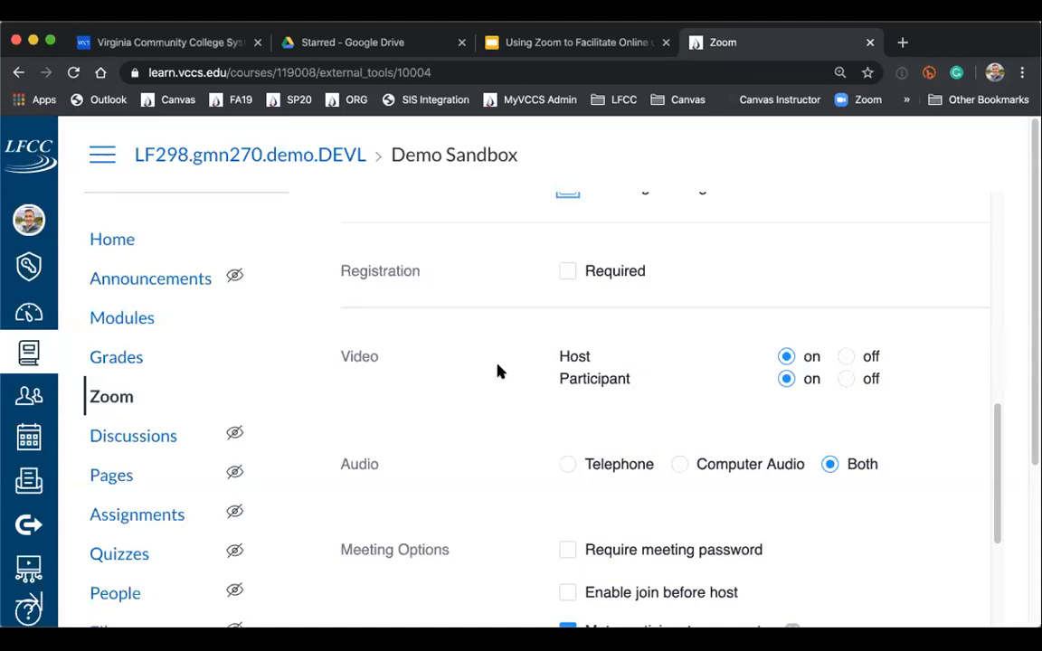
scroll(496, 371, down, 2)
scroll(497, 371, down, 2)
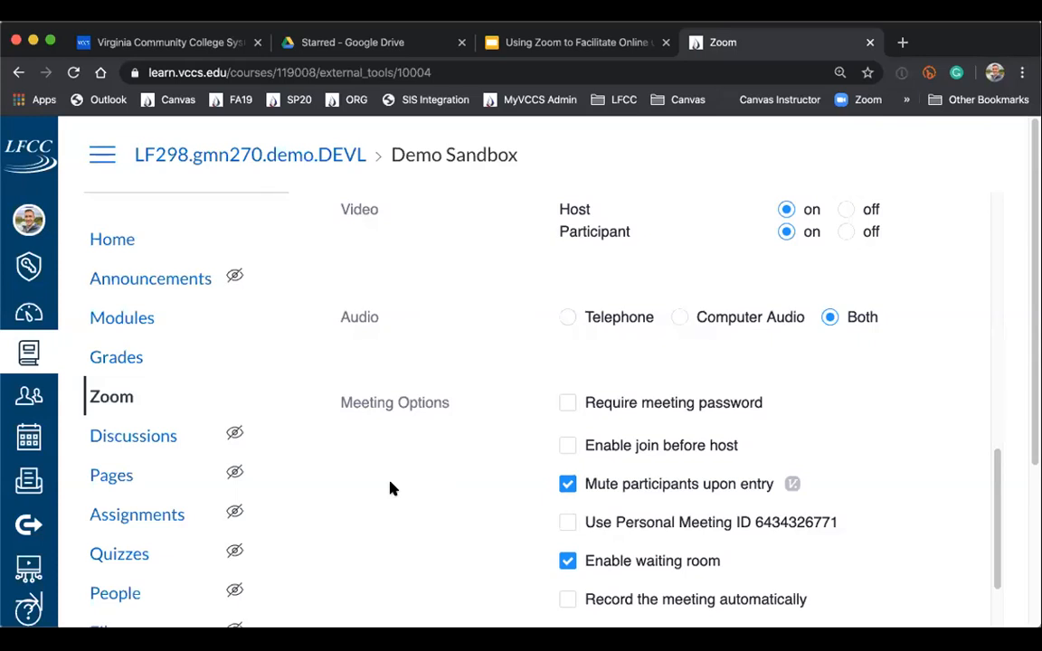
scroll(390, 489, down, 3)
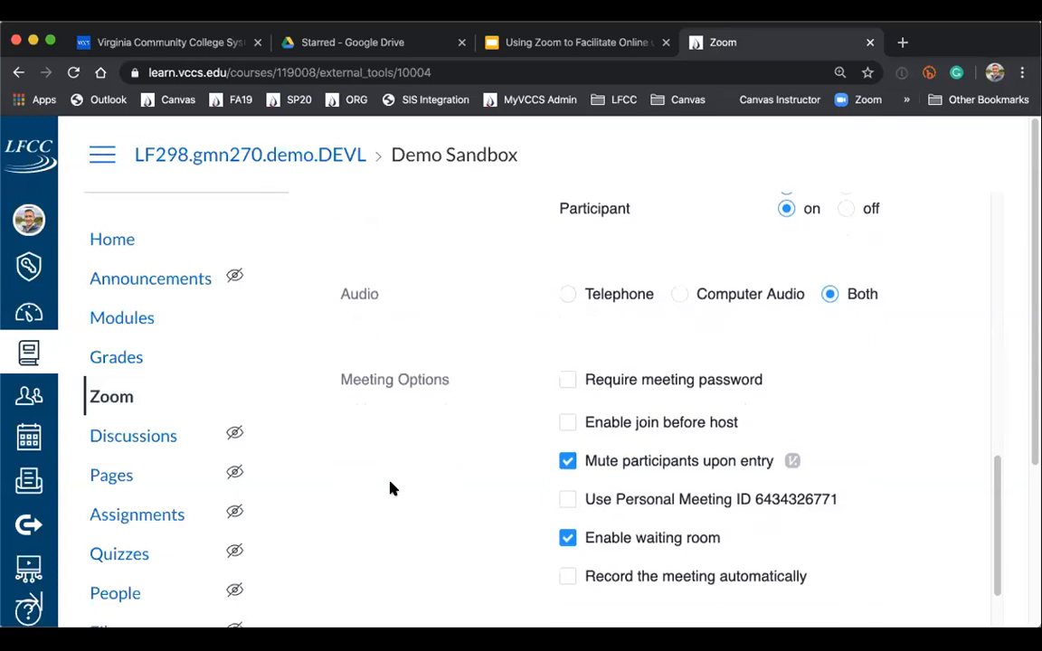
scroll(391, 488, down, 1)
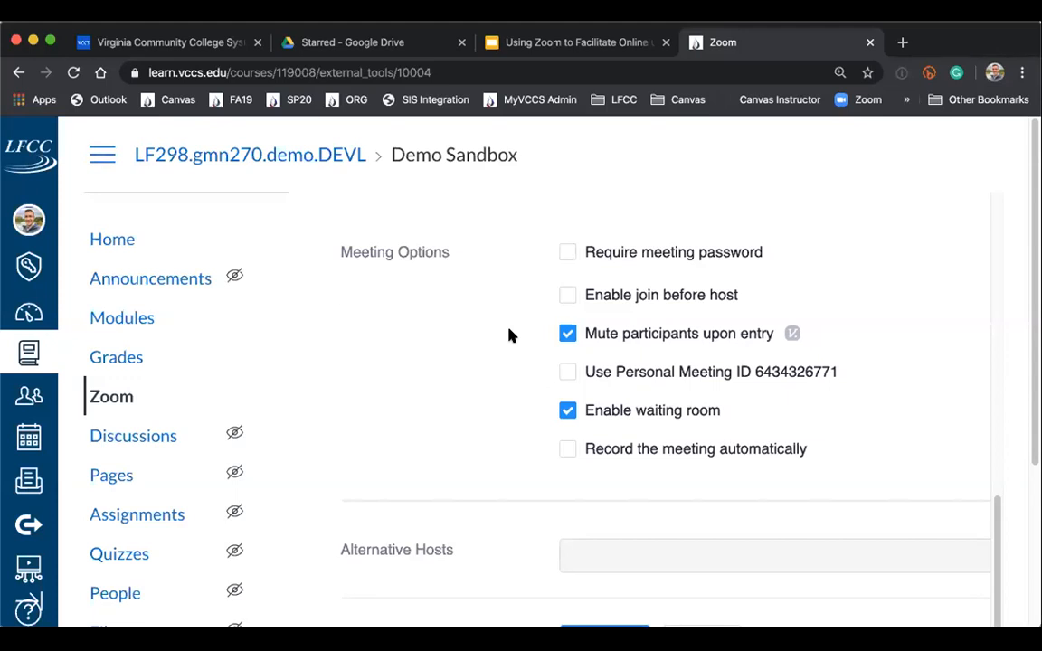
click(567, 334)
click(565, 412)
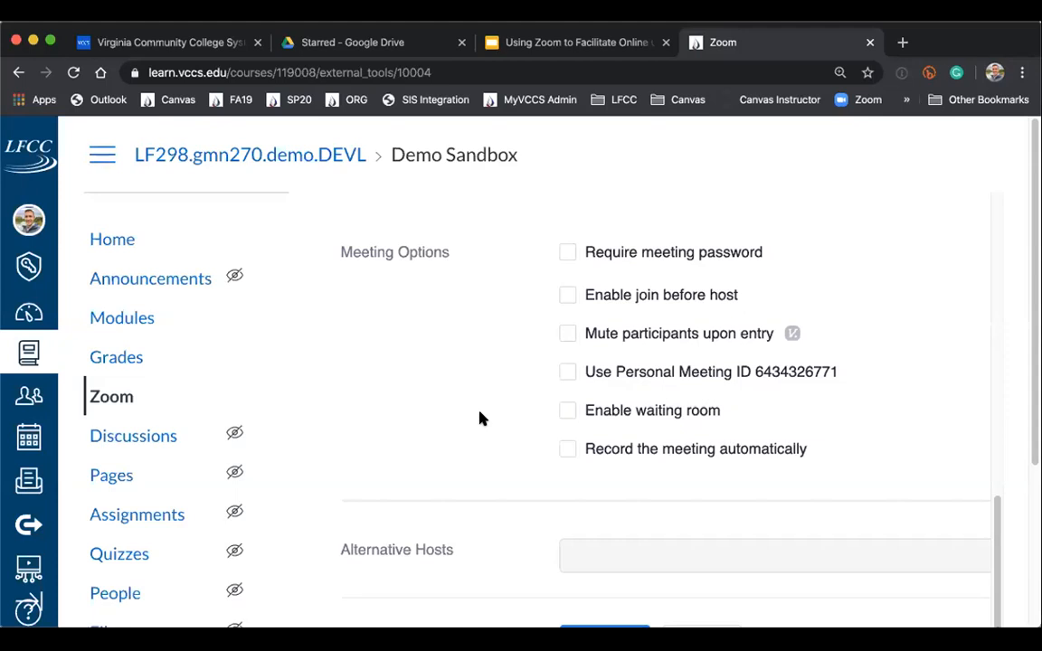
Enable automatic recording of the meeting in the cloud and save the meeting.
click(567, 451)
scroll(493, 468, right, 5)
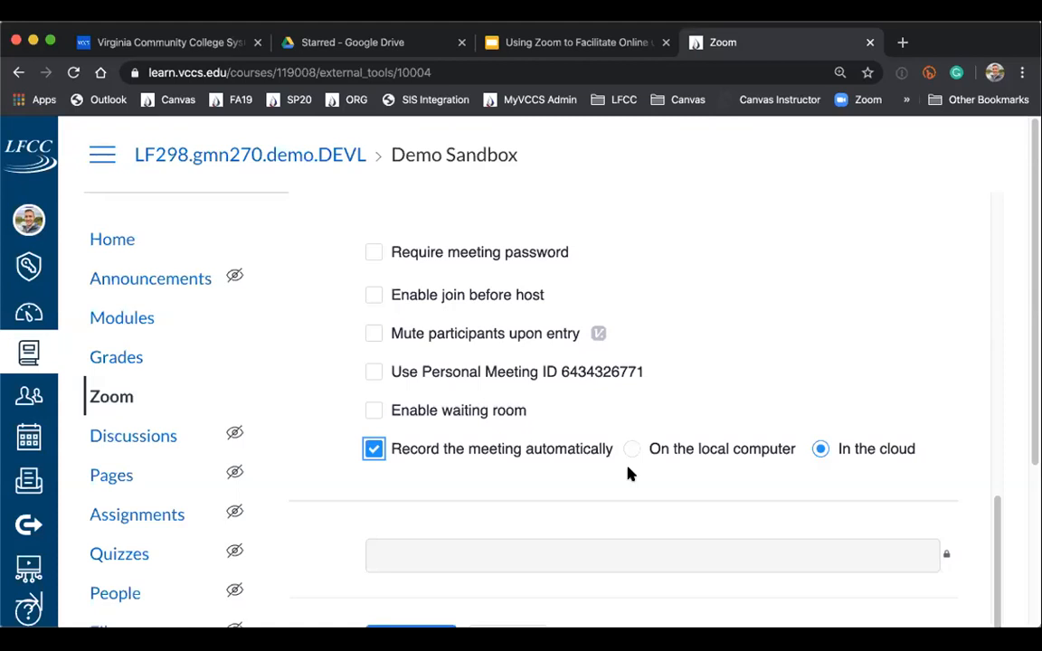
scroll(630, 473, down, 1)
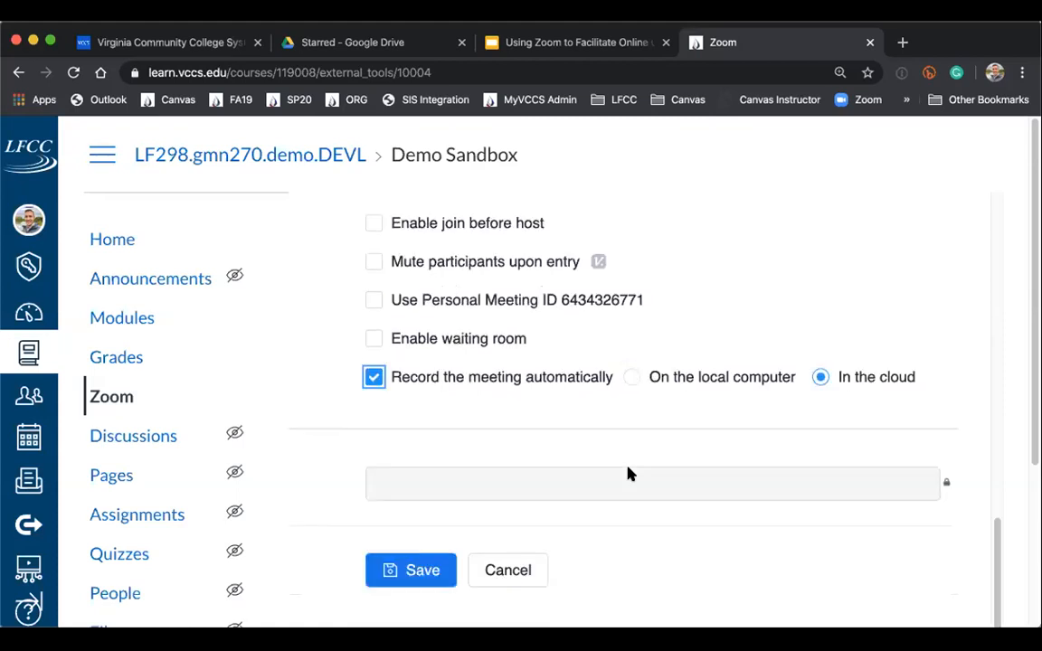
click(414, 572)
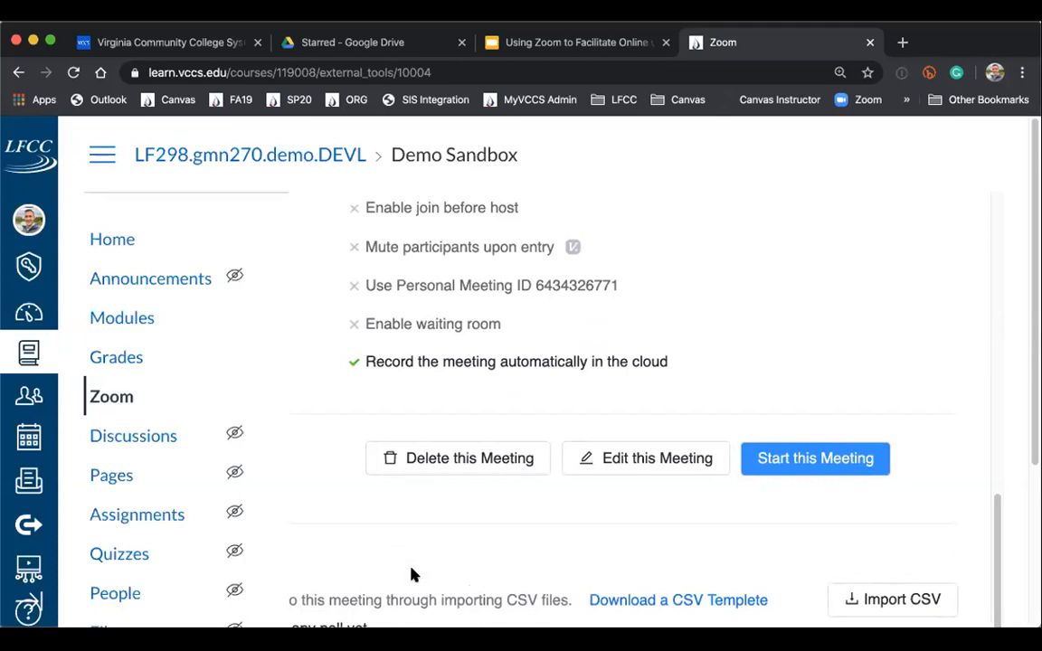
scroll(411, 574, up, 10)
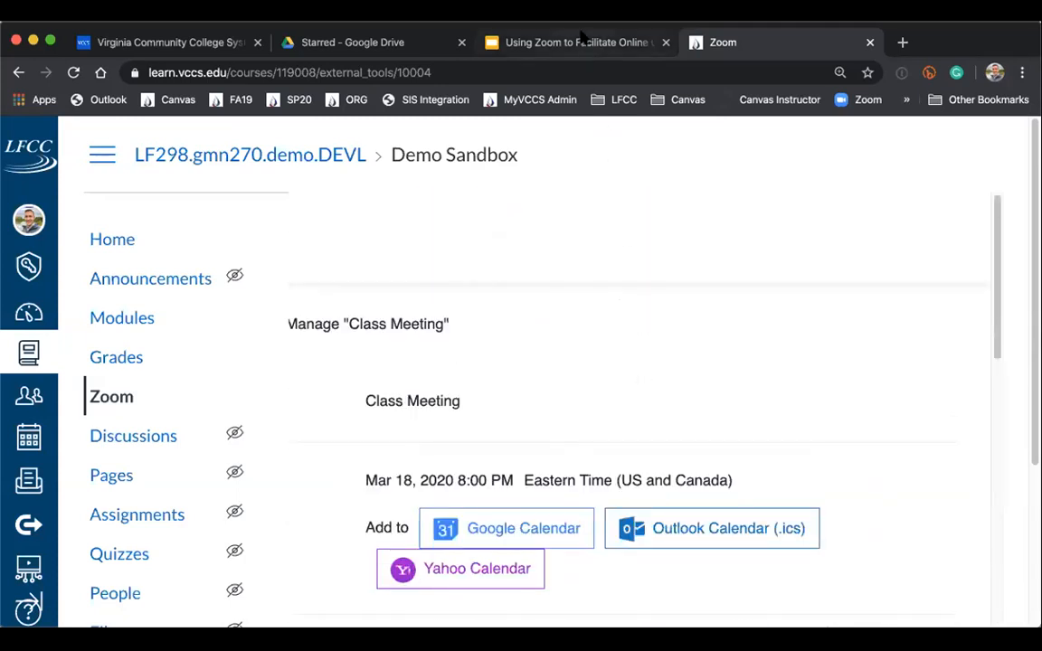
Switch to the Google Slides deck and present slide 11, "Activity #3 Schedule a Class Meeting", with captions turned on.
click(552, 41)
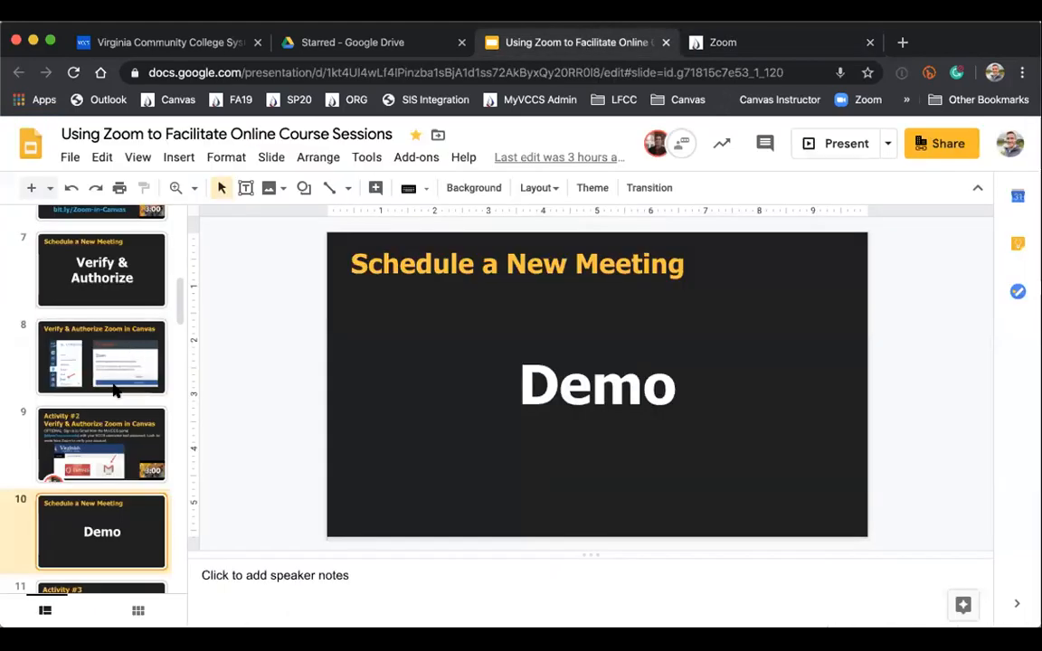
scroll(116, 384, down, 4)
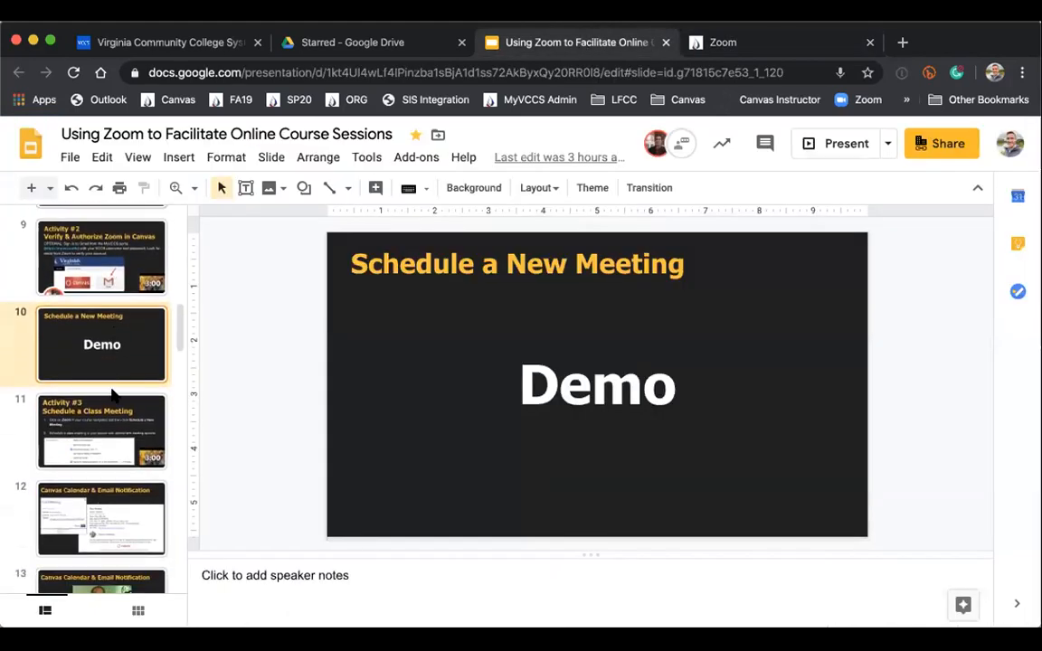
click(103, 424)
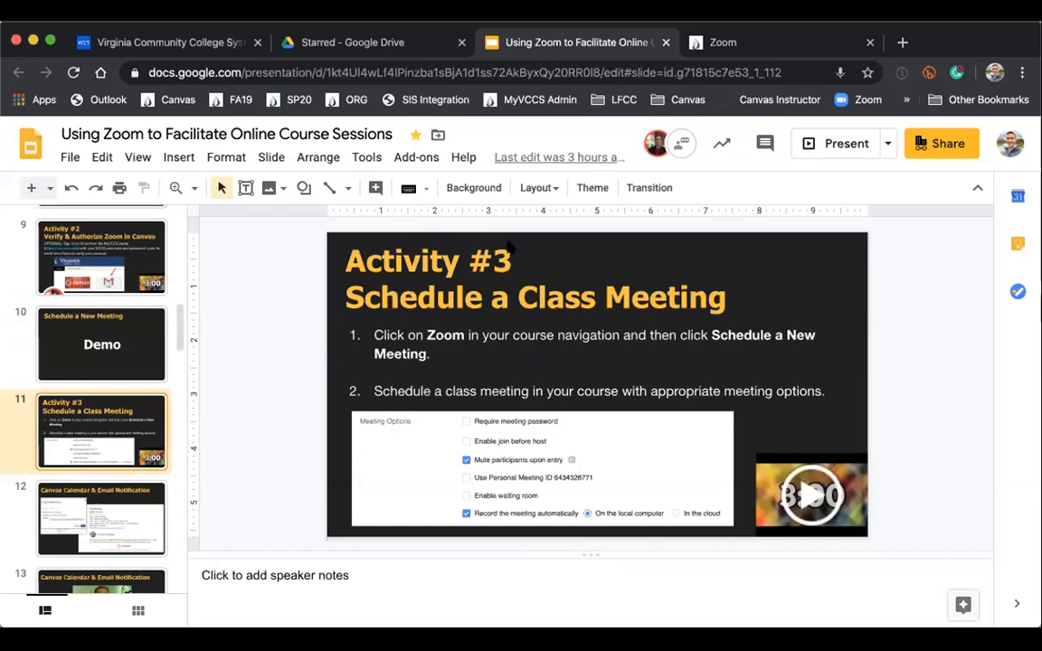
click(837, 151)
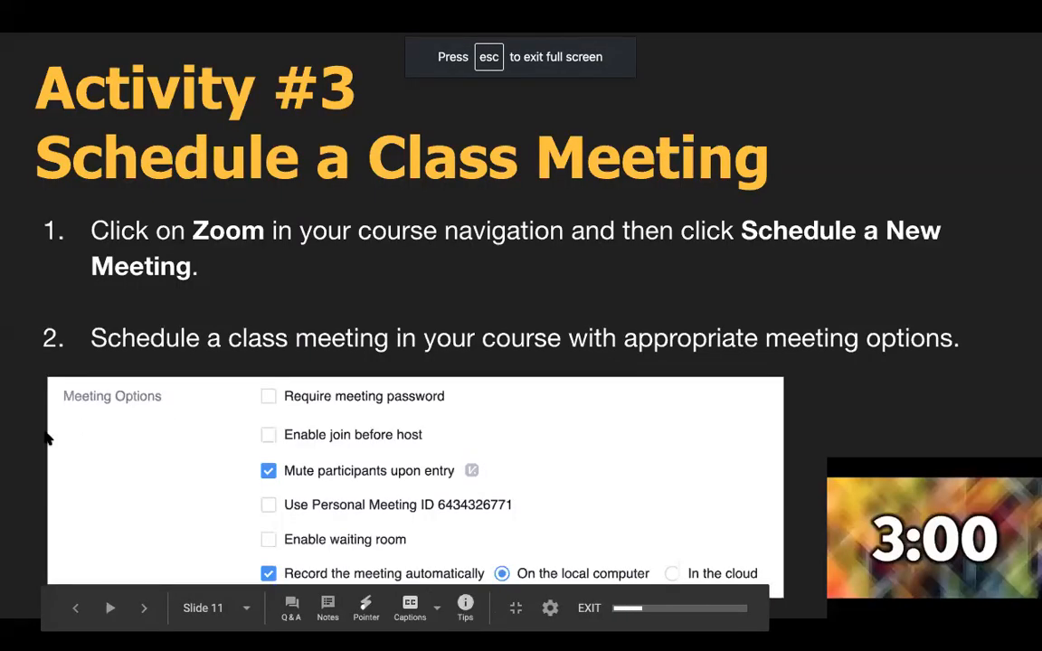
click(411, 604)
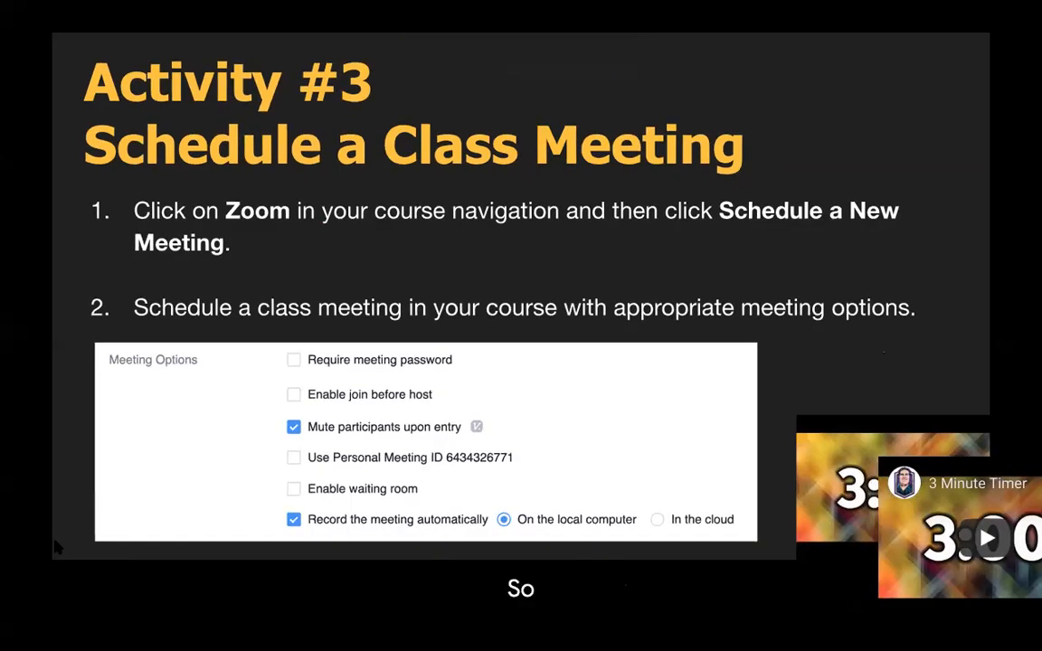